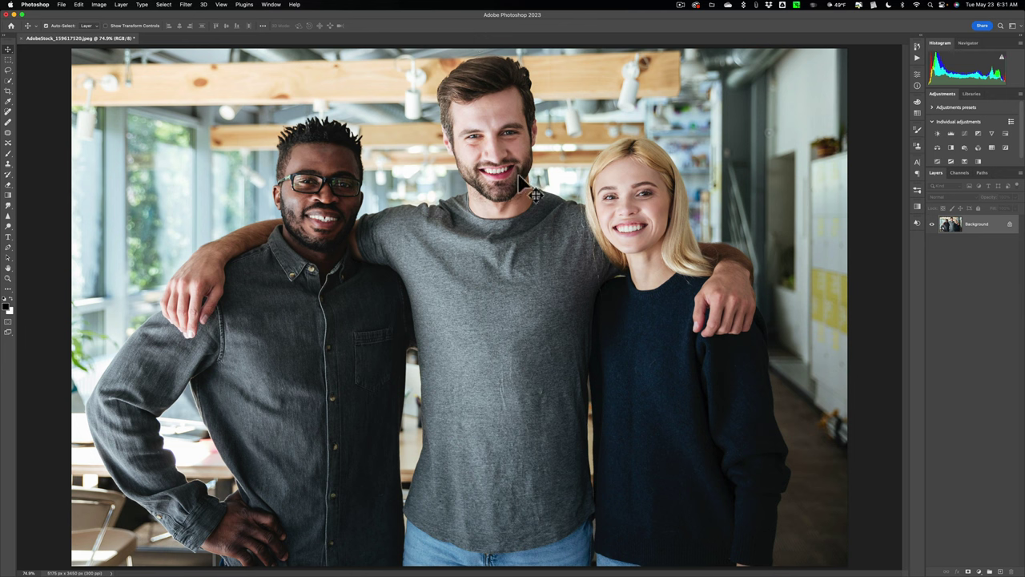
- Zoom in to inspect the faces closely, then fit the whole photo back on screen
{"action": "key", "text": "super"}
{"action": "key", "text": "super+equal"}
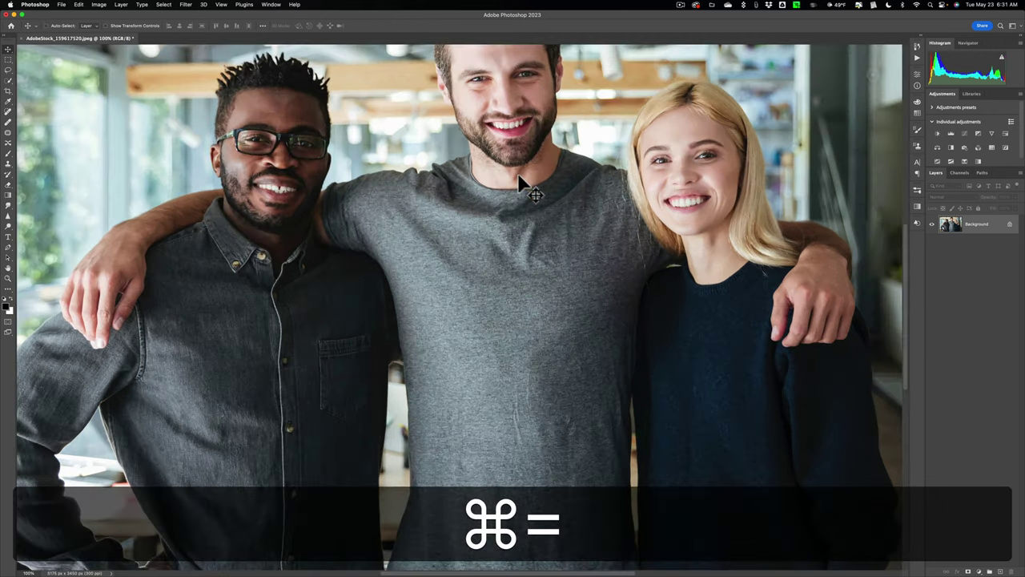
{"action": "key", "text": "super+equal"}
{"action": "scroll", "coordinate": [529, 190], "scroll_direction": "up", "scroll_amount": 5}
{"action": "scroll", "coordinate": [519, 178], "scroll_direction": "up", "scroll_amount": 1}
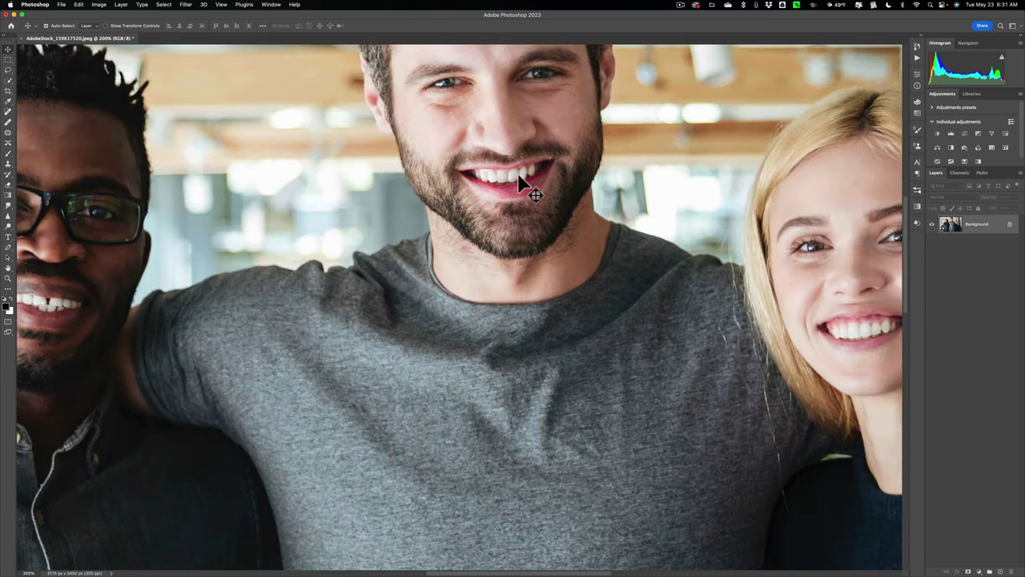
{"action": "key", "text": "super"}
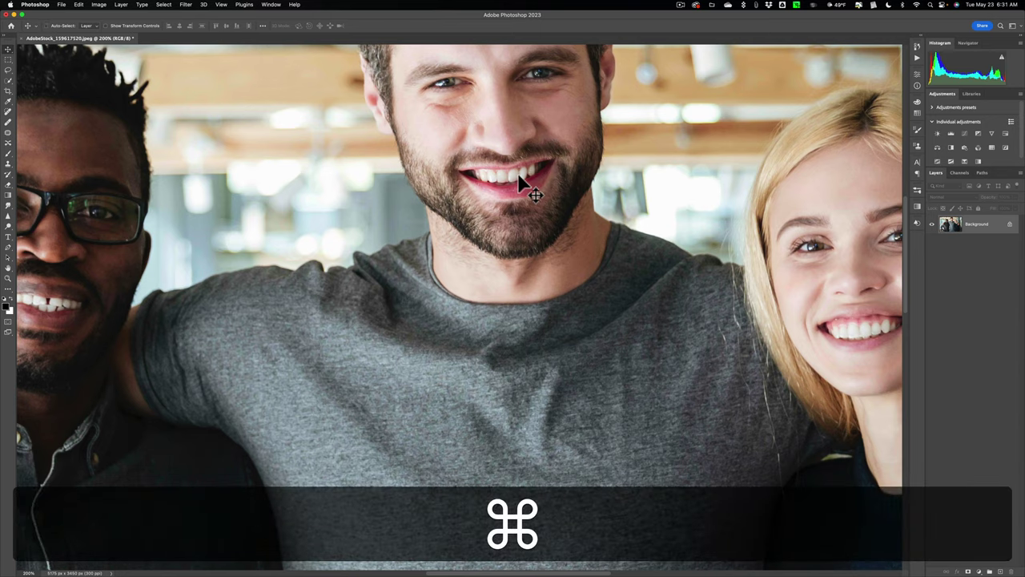
{"action": "key", "text": "super+0"}
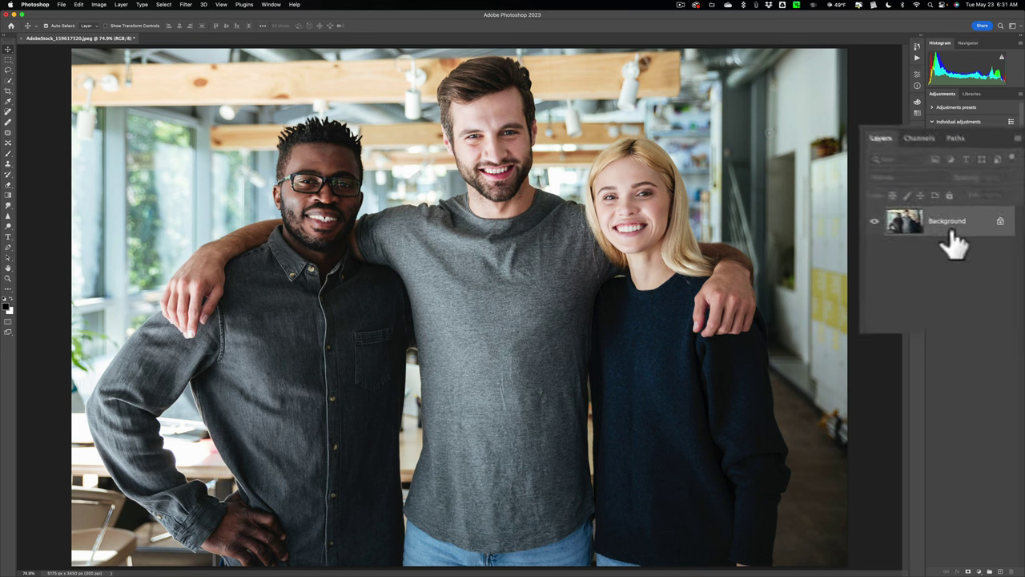
- Duplicate the Background layer as Layer 1 and bring up the Filter > Other submenu
{"action": "left_click", "coordinate": [978, 229]}
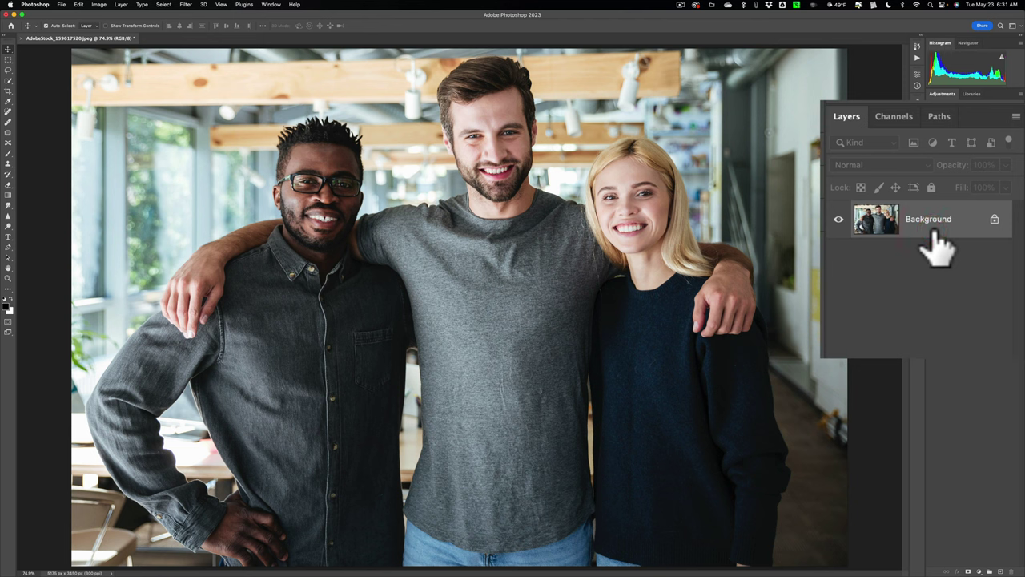
{"action": "key", "text": "super"}
{"action": "key", "text": "super+j"}
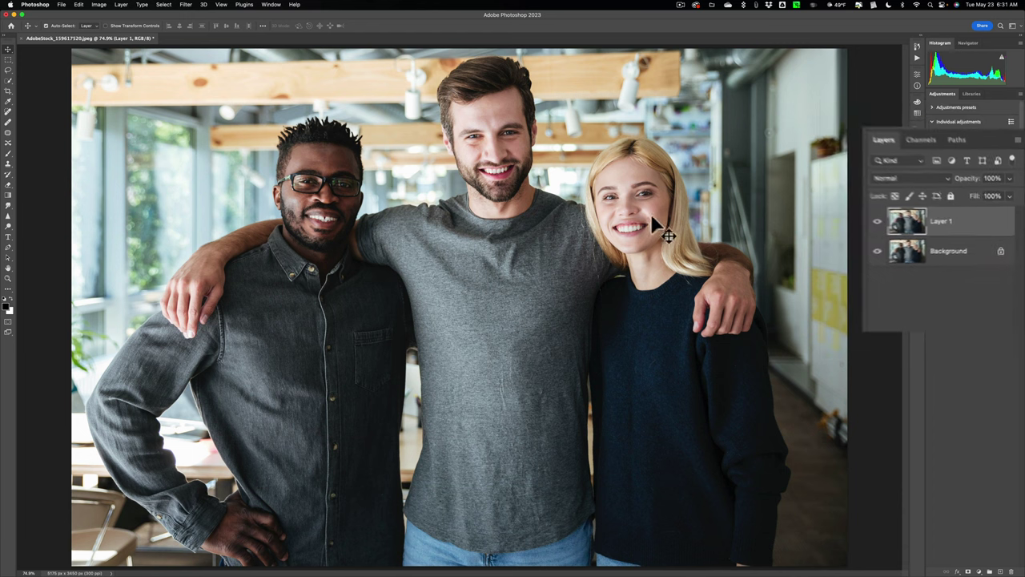
{"action": "left_click", "coordinate": [186, 5]}
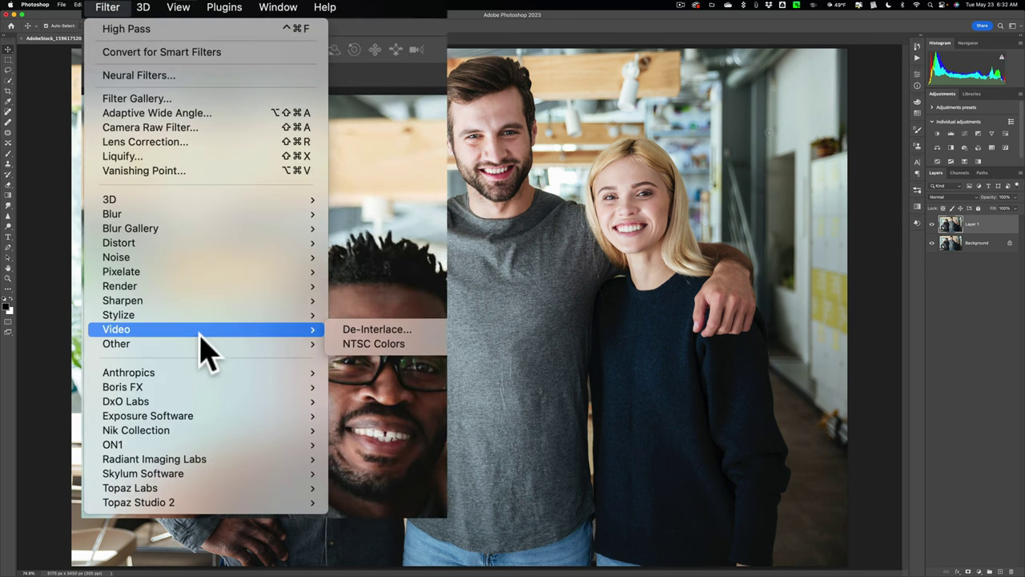
{"action": "mouse_move", "coordinate": [202, 343]}
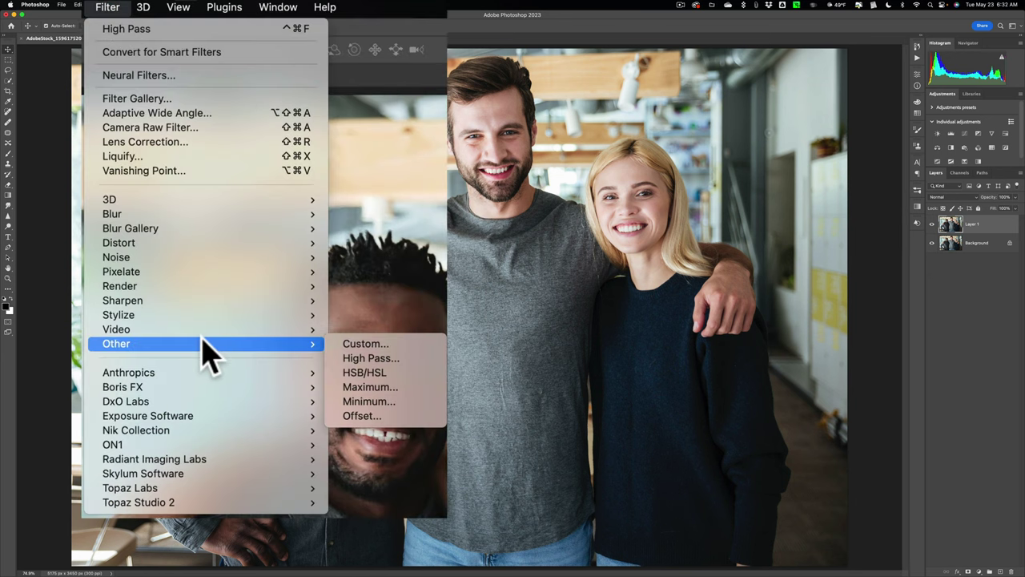
- Apply High Pass to Layer 1 with a radius of about 3.7 pixels
{"action": "left_click", "coordinate": [367, 358]}
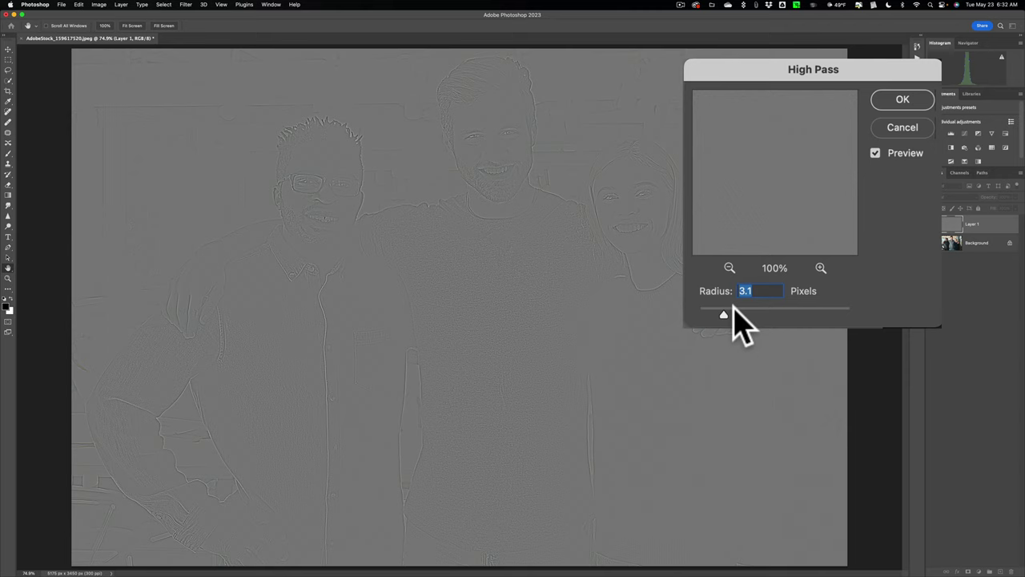
{"action": "mouse_move", "coordinate": [723, 309]}
{"action": "left_mouse_down"}
{"action": "mouse_move", "coordinate": [831, 314]}
{"action": "mouse_move", "coordinate": [723, 314]}
{"action": "left_mouse_up"}
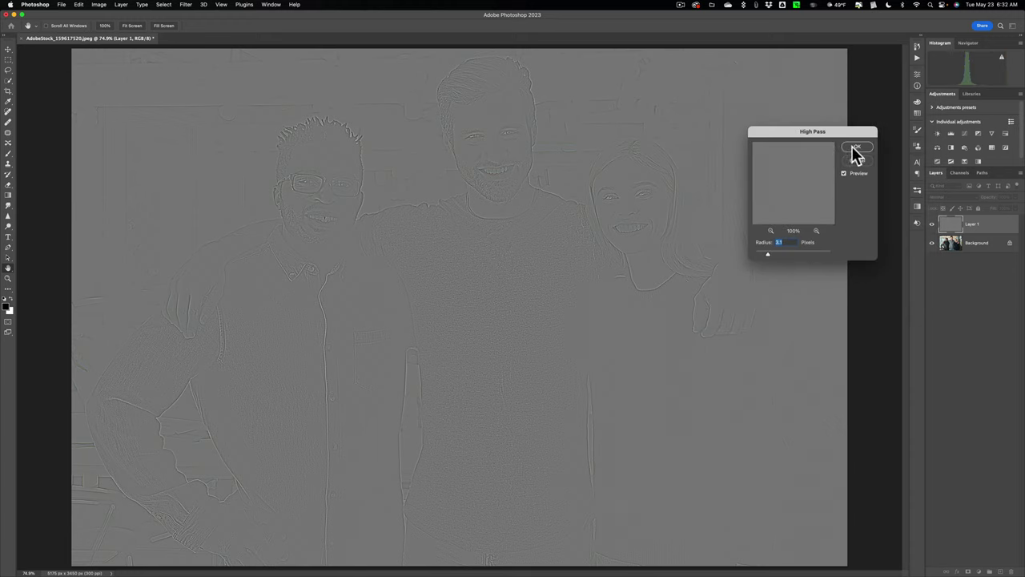
{"action": "left_click", "coordinate": [852, 147]}
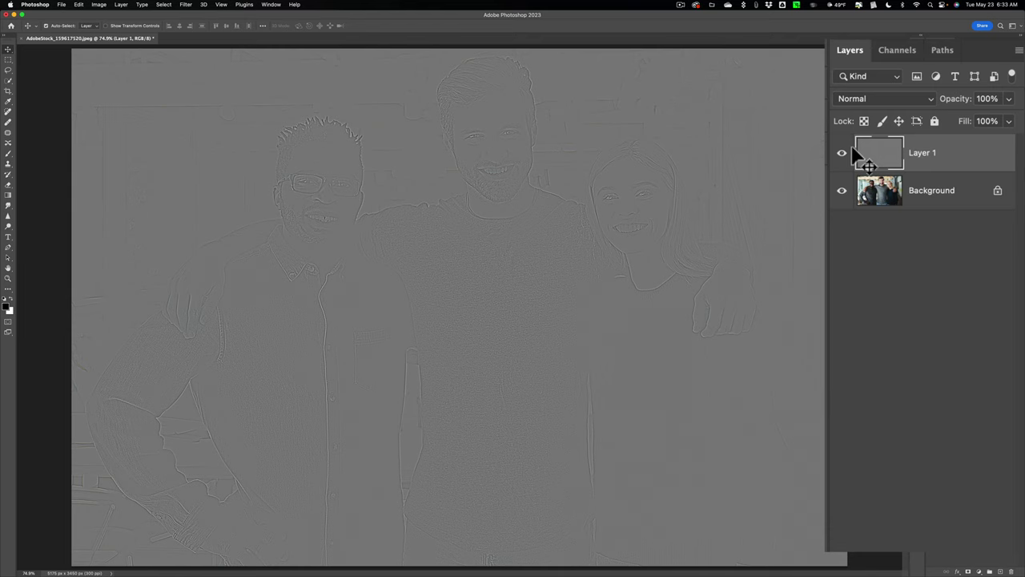
- Set Layer 1 to Overlay and toggle its visibility to compare sharpening on faces and shirt
{"action": "left_click", "coordinate": [930, 100]}
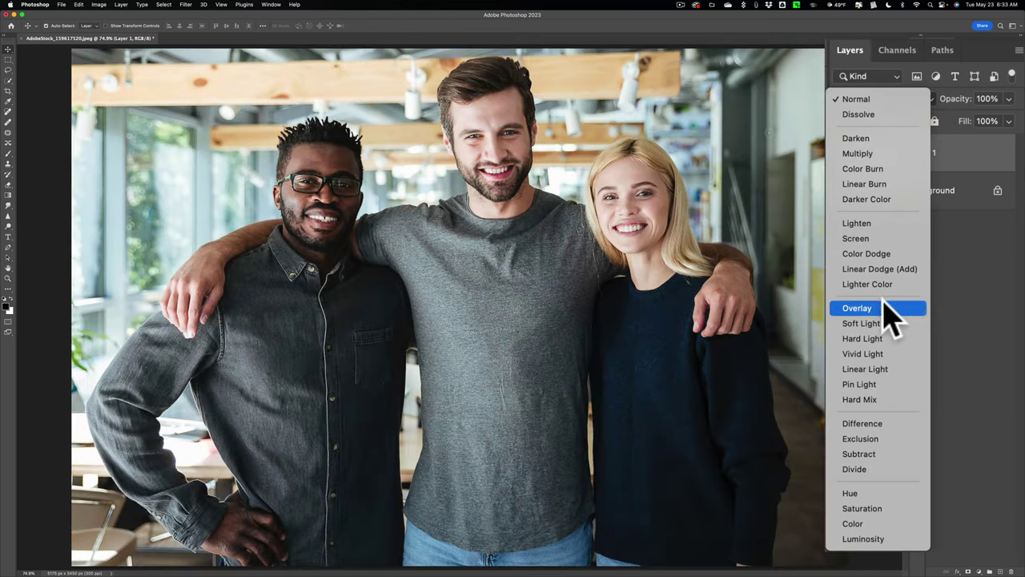
{"action": "left_click", "coordinate": [881, 306]}
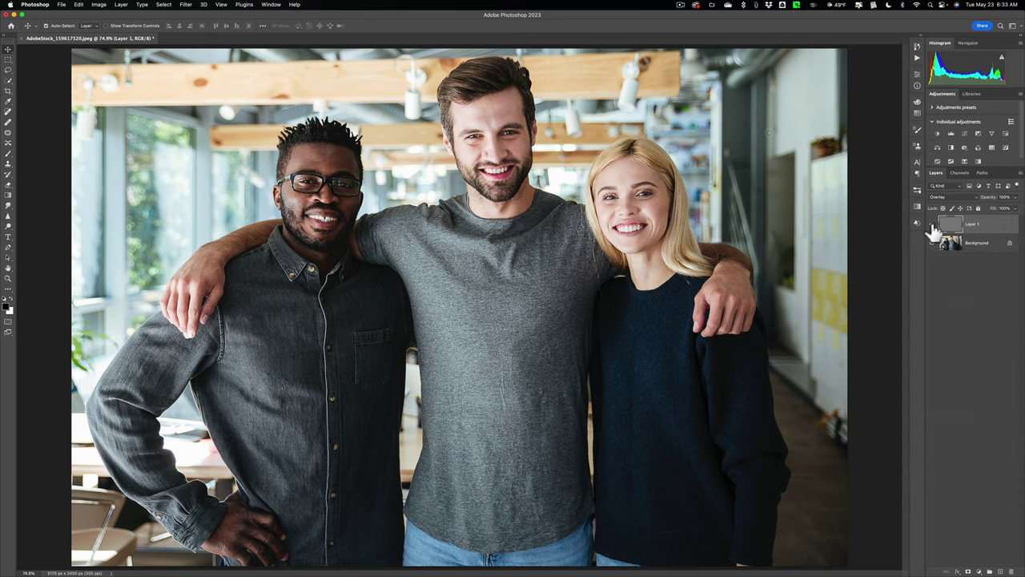
{"action": "left_click", "coordinate": [932, 224]}
{"action": "left_click", "coordinate": [932, 225]}
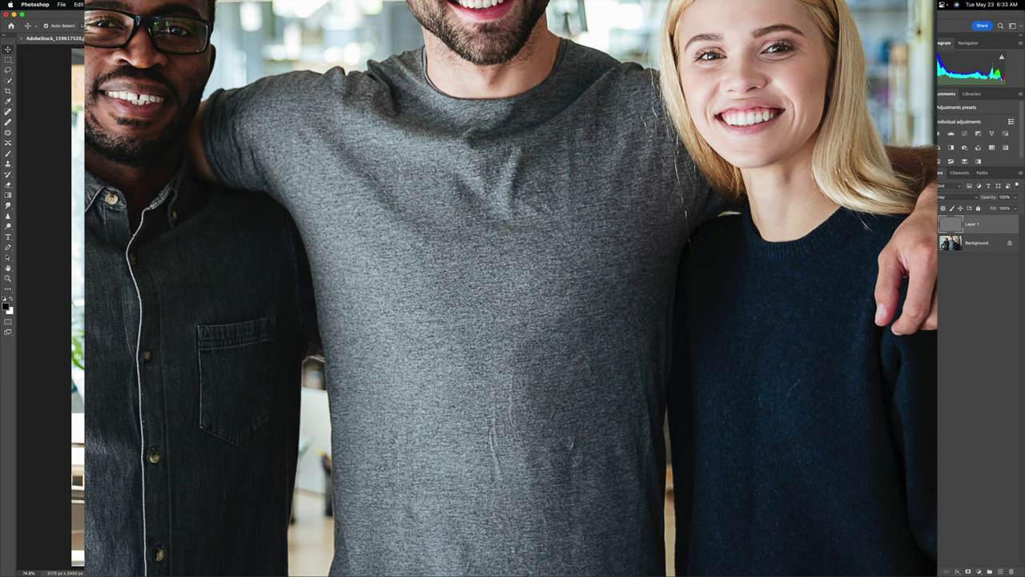
{"action": "left_click", "coordinate": [932, 225]}
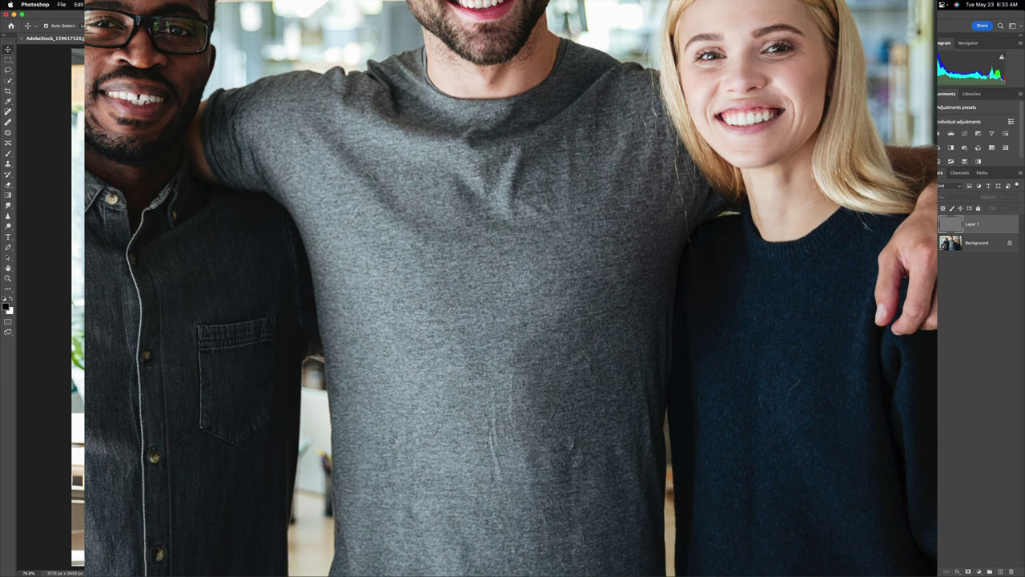
{"action": "left_click", "coordinate": [932, 224]}
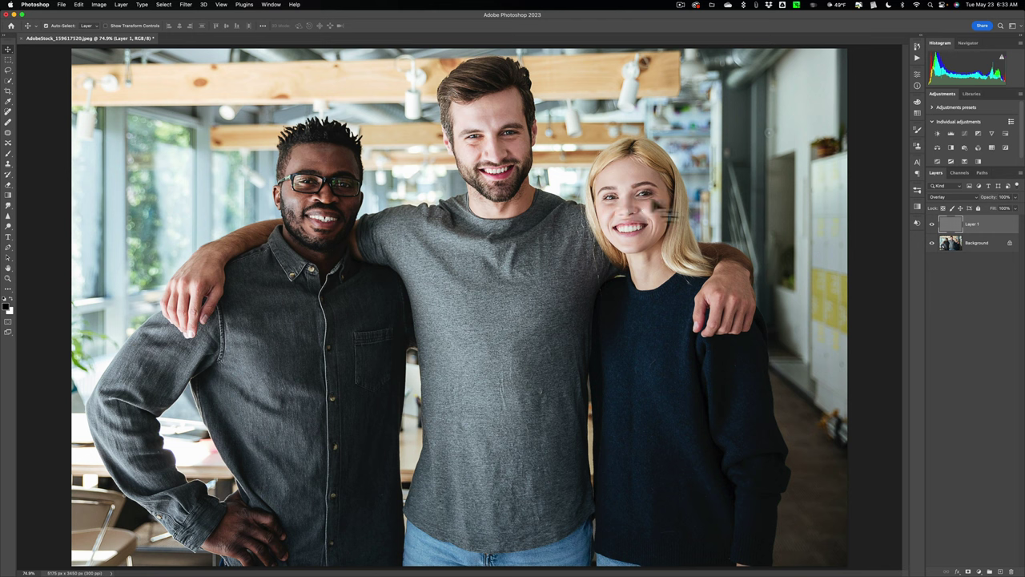
{"action": "left_click", "coordinate": [934, 225]}
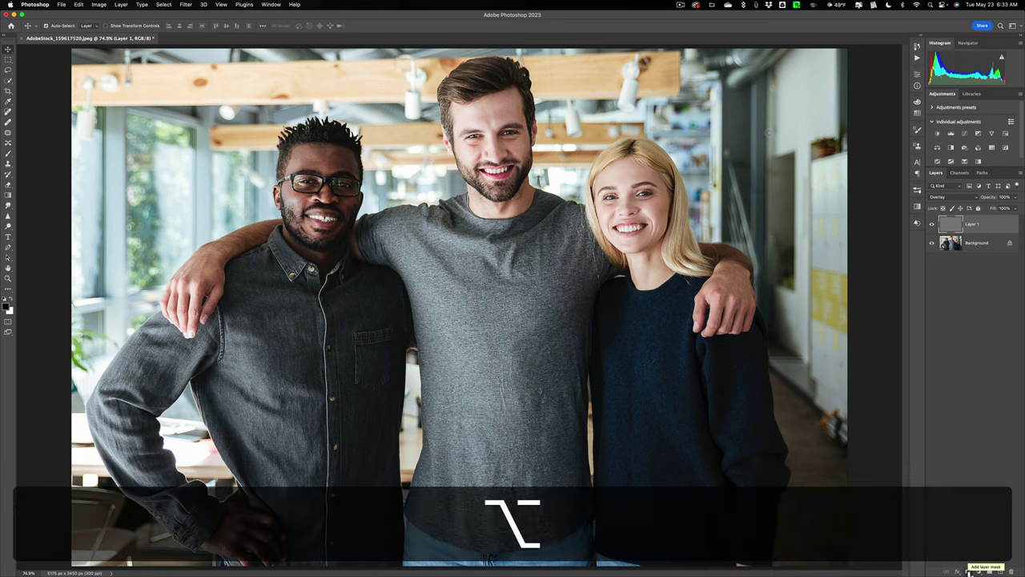
- Add a black mask to Layer 1 and ready a soft 80 px Brush painting white
{"action": "left_click", "coordinate": [968, 570], "text": "alt"}
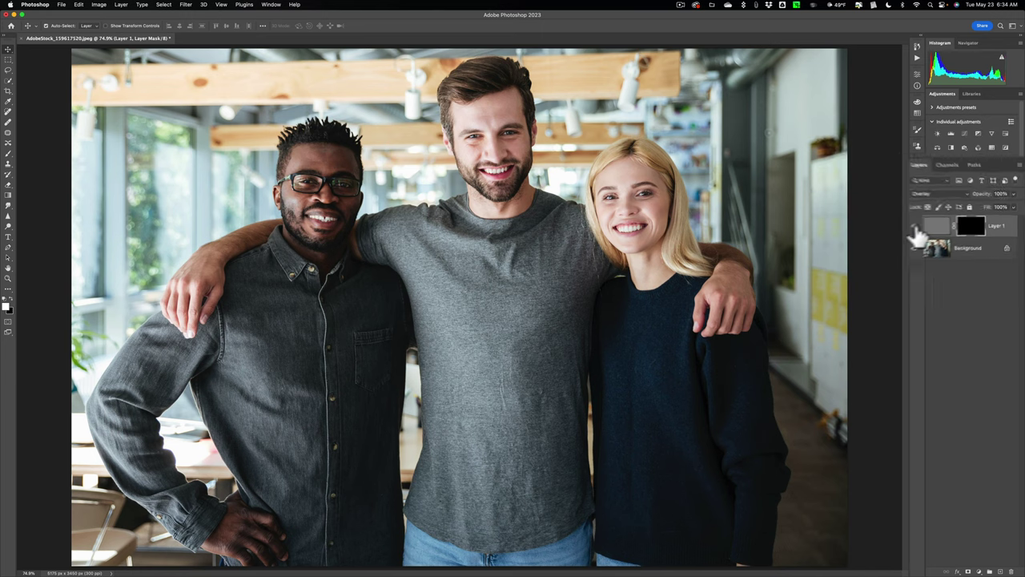
{"action": "left_click", "coordinate": [942, 224]}
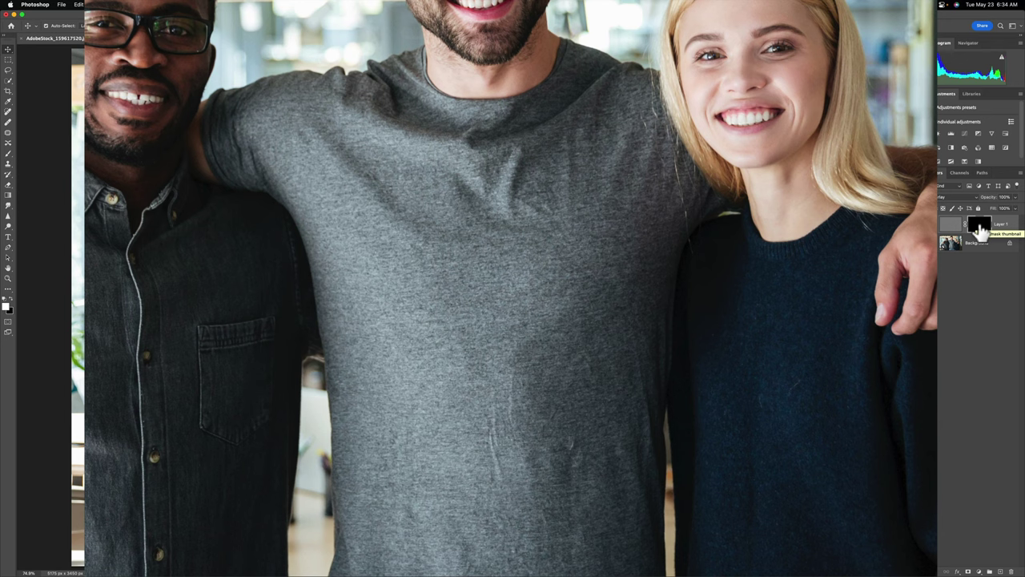
{"action": "key", "text": "b"}
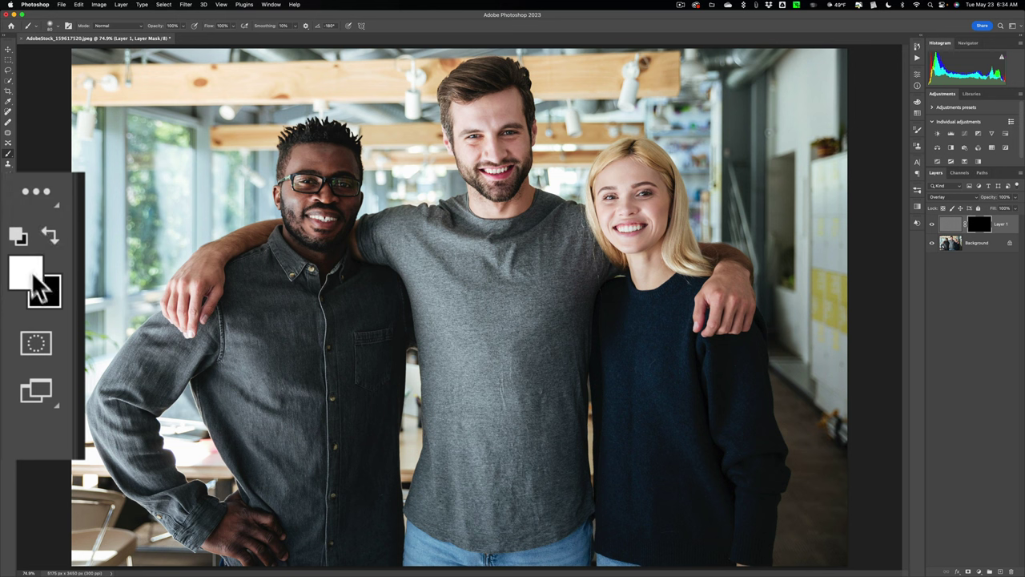
{"action": "left_click", "coordinate": [51, 238]}
{"action": "left_click", "coordinate": [51, 238]}
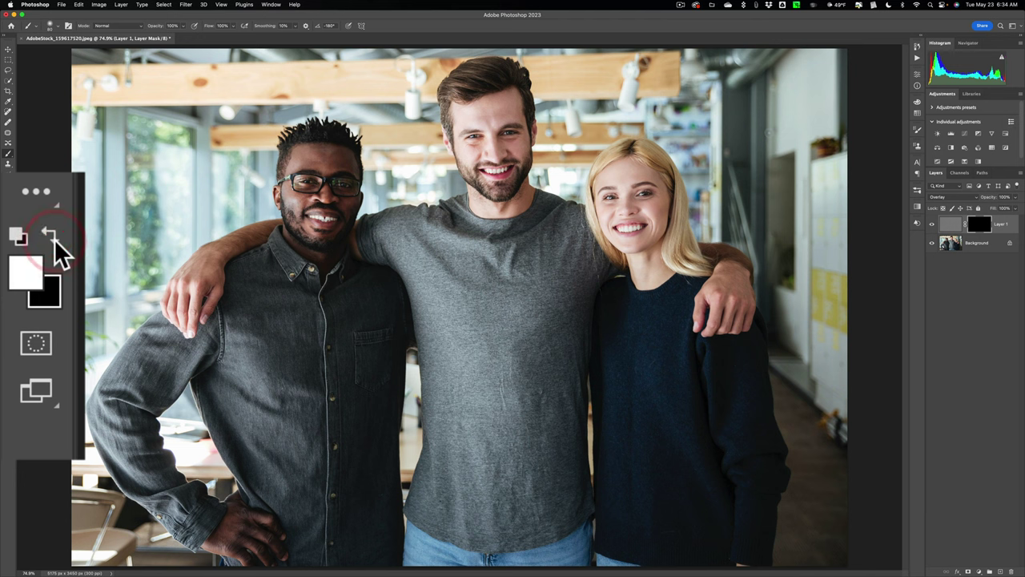
{"action": "key", "text": "x"}
{"action": "key", "text": "x"}
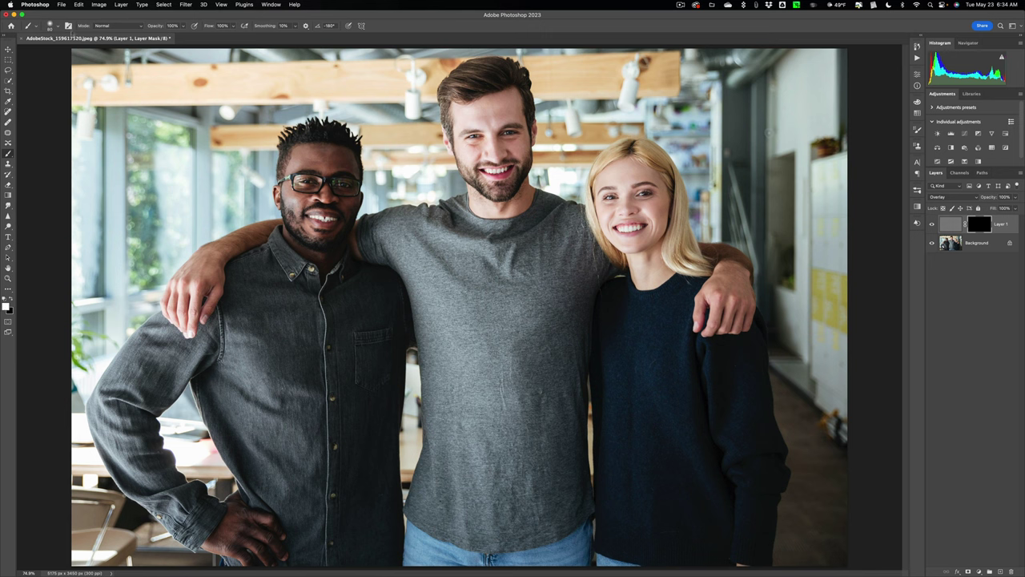
{"action": "left_click", "coordinate": [126, 53]}
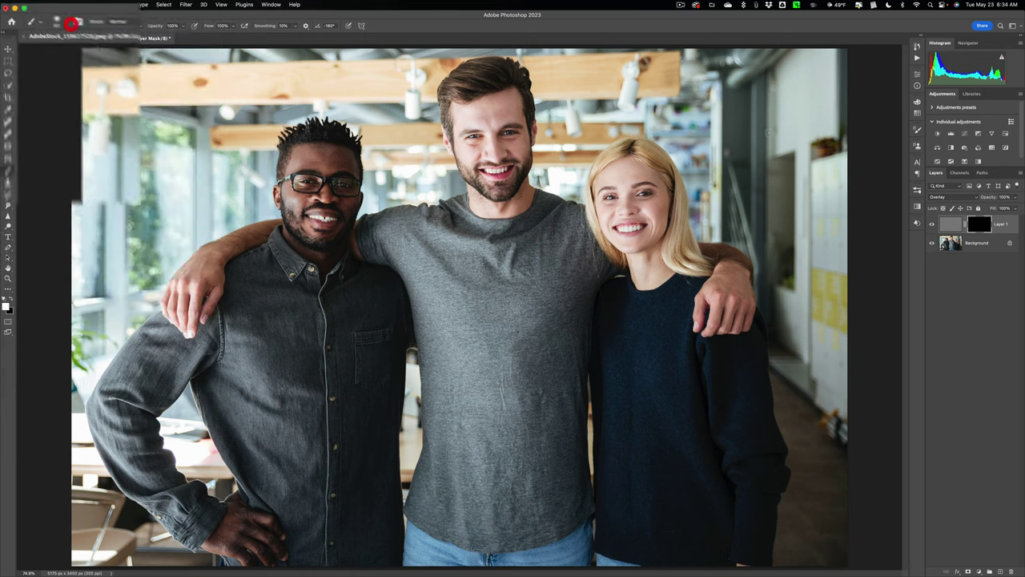
- With a larger brush, reveal sharpening over the woman's sweater and the left man's shirt
{"action": "key", "text": "bracketright"}
{"action": "key", "text": "bracketright"}
{"action": "key", "text": "bracketright"}
{"action": "key", "text": "bracketright"}
{"action": "key", "text": "bracketright"}
{"action": "key", "text": "bracketright"}
{"action": "key", "text": "bracketright"}
{"action": "key", "text": "bracketright"}
{"action": "key", "text": "bracketright"}
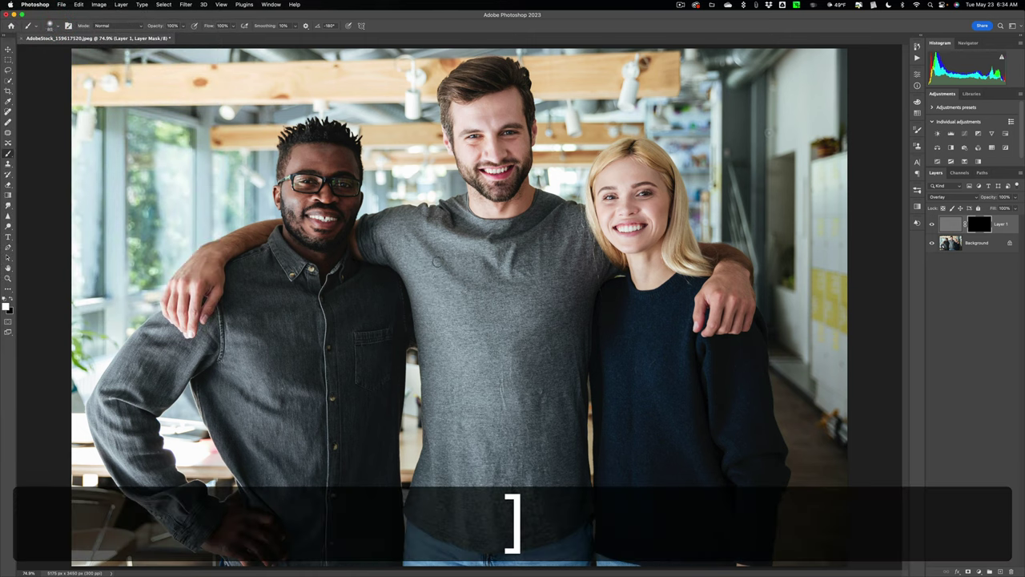
{"action": "key", "text": "bracketright"}
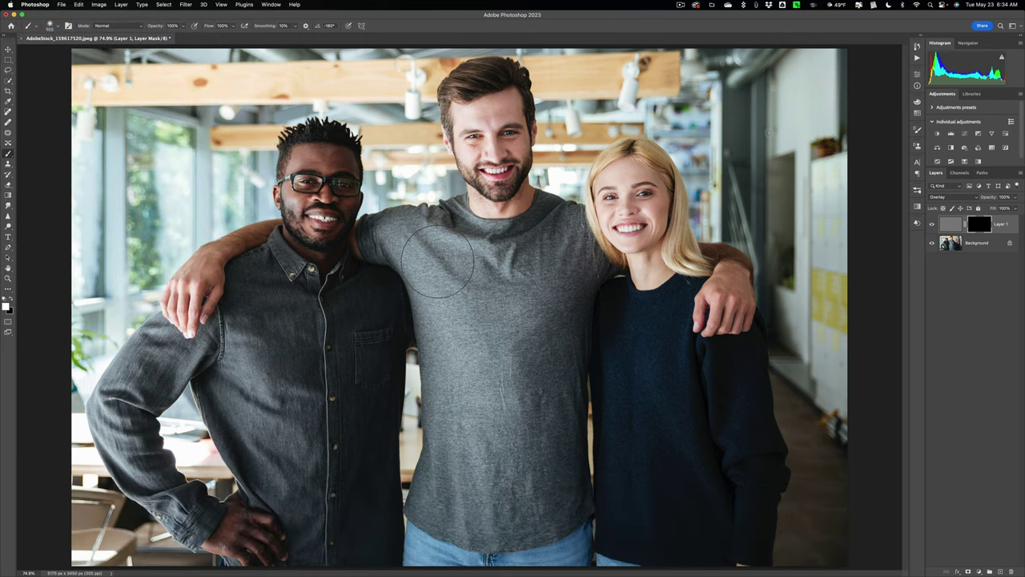
{"action": "key", "text": "bracketright"}
{"action": "key", "text": "bracketright"}
{"action": "mouse_move", "coordinate": [645, 432]}
{"action": "left_mouse_down"}
{"action": "mouse_move", "coordinate": [620, 321]}
{"action": "mouse_move", "coordinate": [627, 492]}
{"action": "mouse_move", "coordinate": [681, 533]}
{"action": "mouse_move", "coordinate": [723, 505]}
{"action": "mouse_move", "coordinate": [731, 382]}
{"action": "mouse_move", "coordinate": [649, 355]}
{"action": "mouse_move", "coordinate": [655, 321]}
{"action": "mouse_move", "coordinate": [606, 361]}
{"action": "left_mouse_up"}
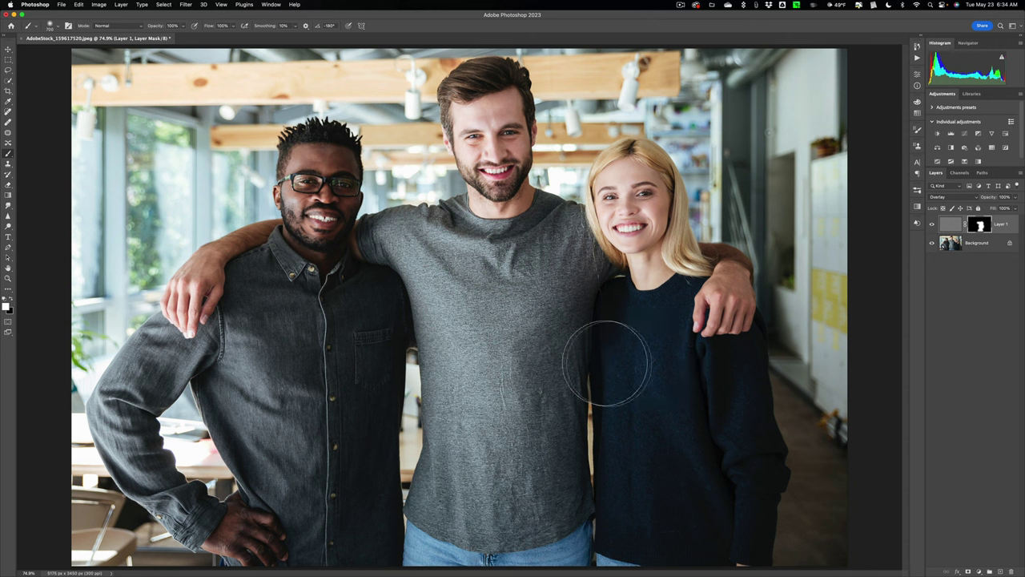
{"action": "mouse_move", "coordinate": [328, 327]}
{"action": "left_mouse_down"}
{"action": "mouse_move", "coordinate": [381, 313]}
{"action": "mouse_move", "coordinate": [360, 319]}
{"action": "mouse_move", "coordinate": [345, 563]}
{"action": "mouse_move", "coordinate": [319, 538]}
{"action": "mouse_move", "coordinate": [299, 414]}
{"action": "mouse_move", "coordinate": [266, 324]}
{"action": "mouse_move", "coordinate": [252, 315]}
{"action": "mouse_move", "coordinate": [308, 312]}
{"action": "mouse_move", "coordinate": [294, 313]}
{"action": "mouse_move", "coordinate": [316, 476]}
{"action": "mouse_move", "coordinate": [284, 397]}
{"action": "mouse_move", "coordinate": [192, 346]}
{"action": "left_mouse_up"}
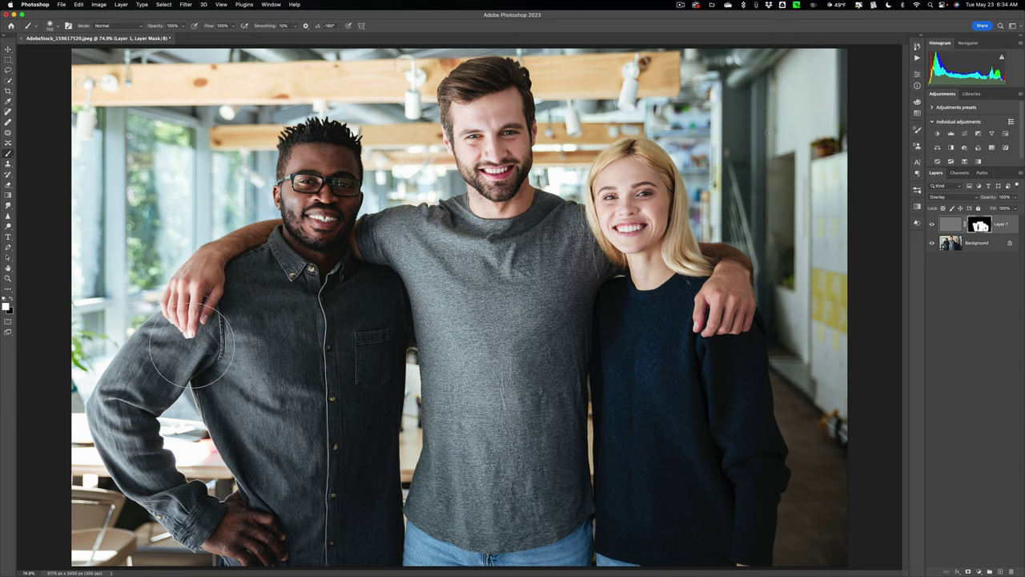
- Shrink the brush and reveal sharpening over the left man's mouth and glasses
{"action": "key", "text": "bracketleft"}
{"action": "key", "text": "bracketleft"}
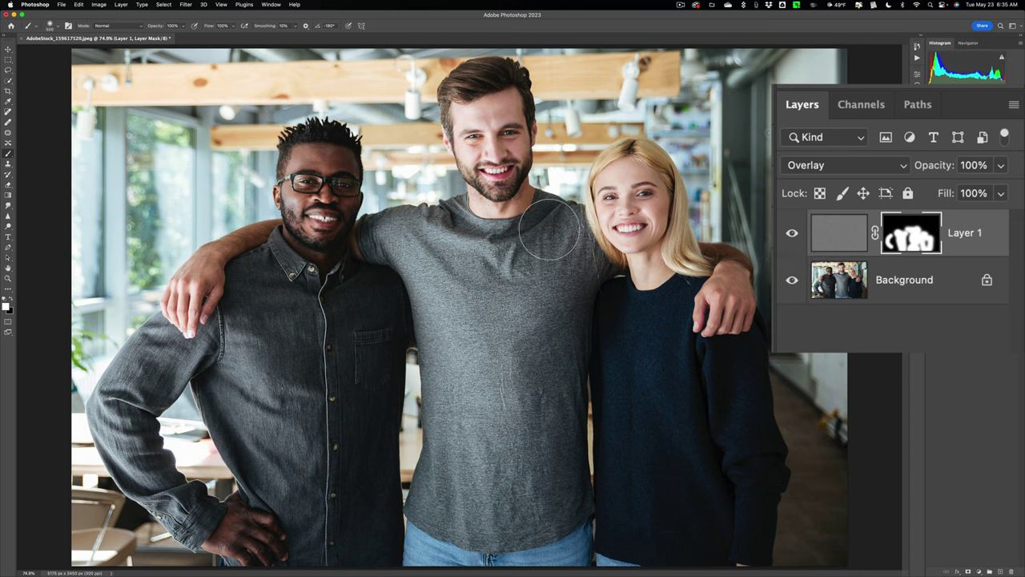
{"action": "key", "text": "bracketright"}
{"action": "key", "text": "bracketleft"}
{"action": "key", "text": "bracketleft"}
{"action": "key", "text": "bracketleft"}
{"action": "key", "text": "bracketleft"}
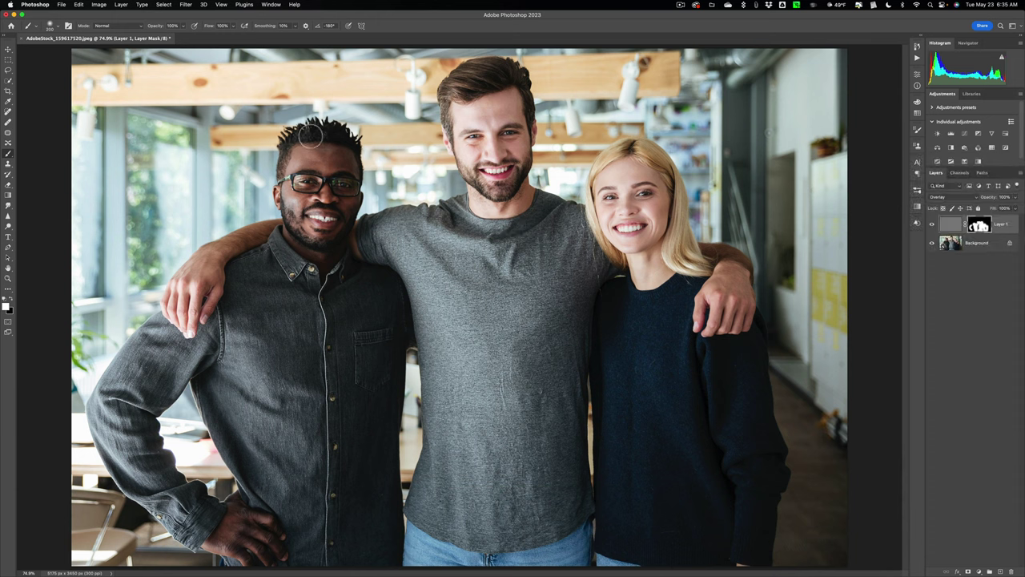
{"action": "left_click_drag", "start_coordinate": [288, 153], "coordinate": [298, 157], "text": "ctrl+alt"}
{"action": "key", "text": "bracketleft"}
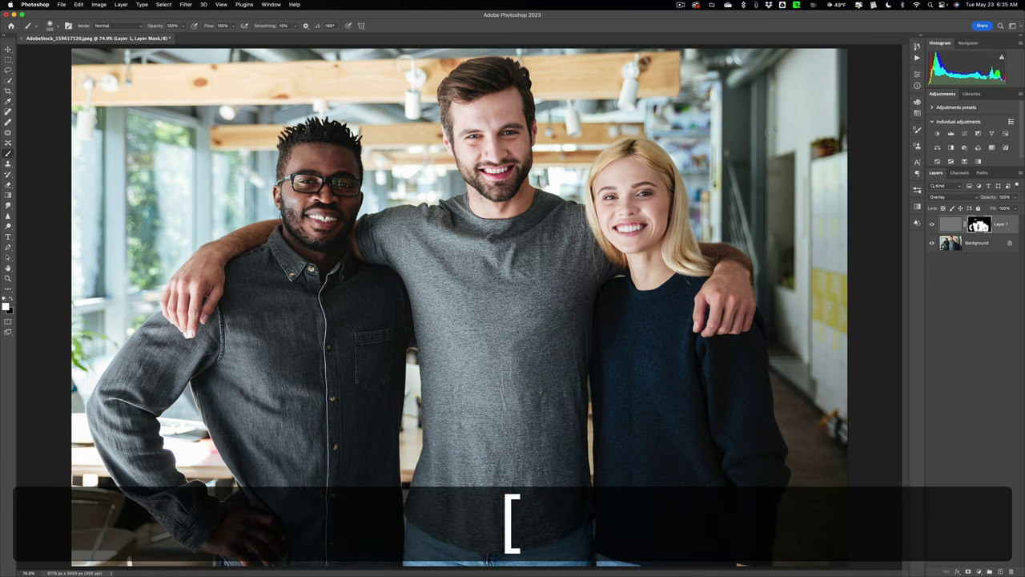
{"action": "key", "text": "bracketleft"}
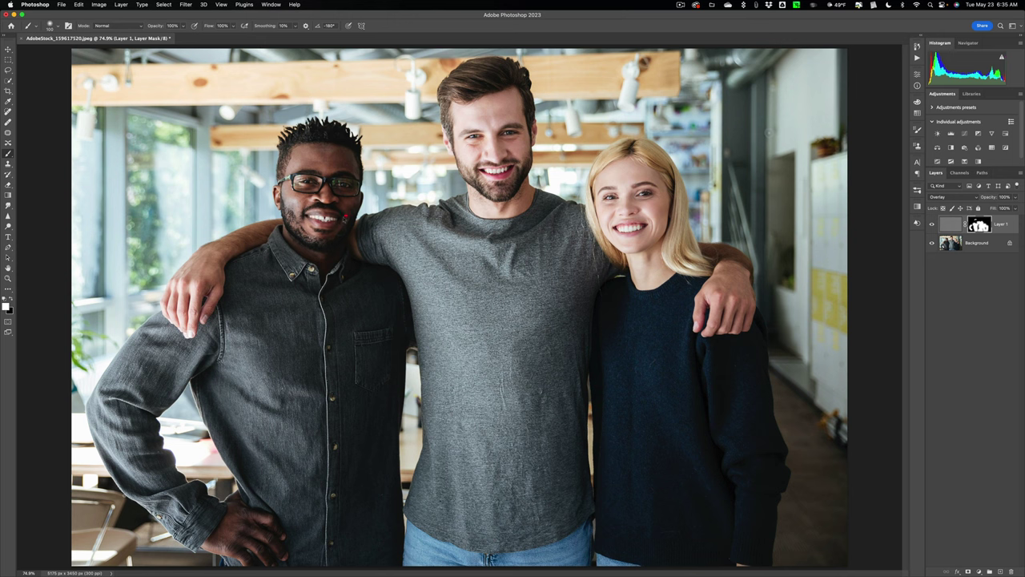
{"action": "mouse_move", "coordinate": [346, 217]}
{"action": "left_mouse_down"}
{"action": "mouse_move", "coordinate": [314, 219]}
{"action": "mouse_move", "coordinate": [297, 205]}
{"action": "left_mouse_up"}
- At 90 px, sharpen the left man's glasses and the middle man's eyes and teeth
{"action": "key", "text": "bracketleft"}
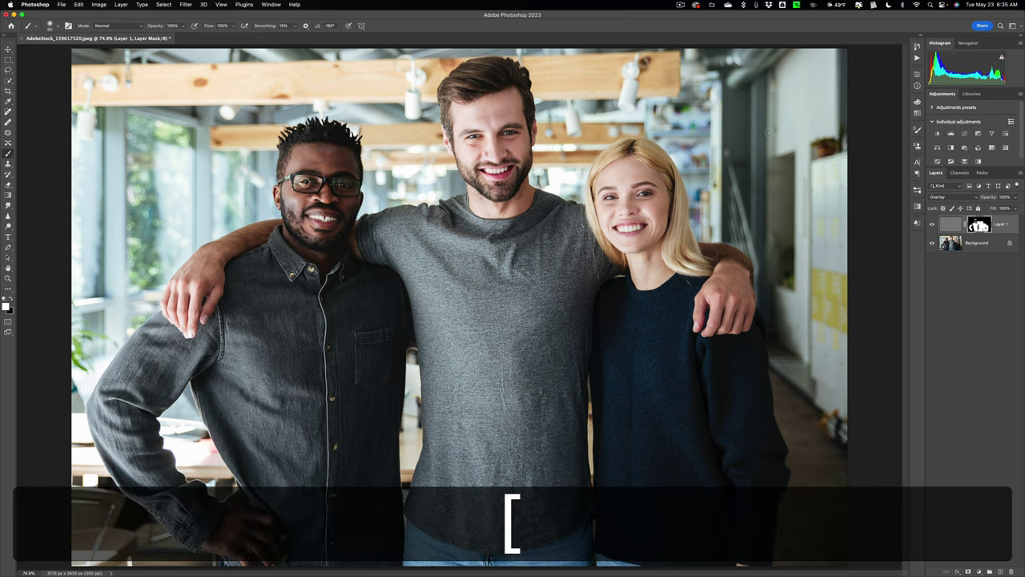
{"action": "mouse_move", "coordinate": [314, 182]}
{"action": "left_mouse_down"}
{"action": "mouse_move", "coordinate": [300, 183]}
{"action": "mouse_move", "coordinate": [354, 183]}
{"action": "left_mouse_up"}
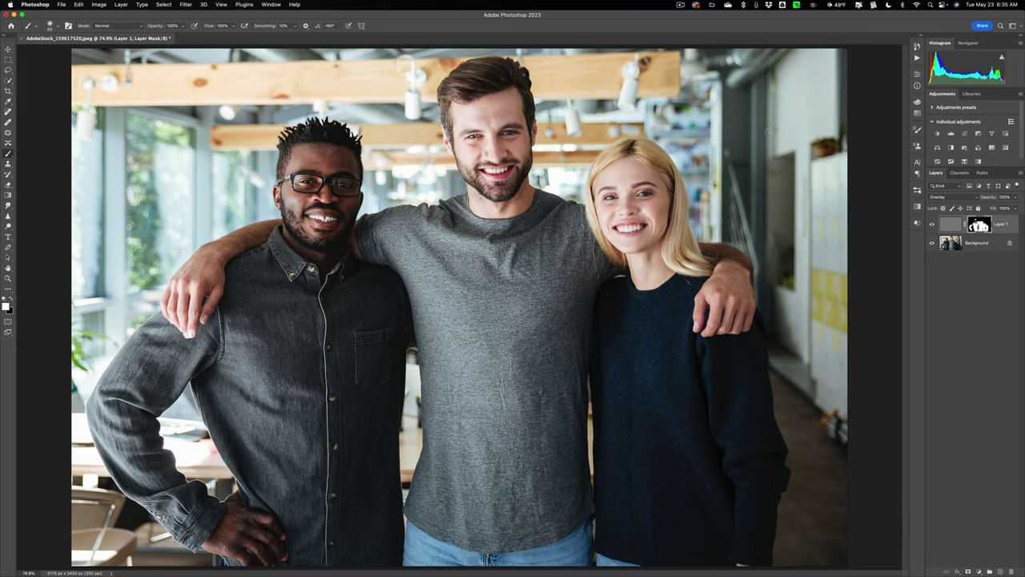
{"action": "mouse_move", "coordinate": [478, 138]}
{"action": "left_mouse_down"}
{"action": "mouse_move", "coordinate": [517, 128]}
{"action": "mouse_move", "coordinate": [514, 138]}
{"action": "left_mouse_up"}
{"action": "left_click_drag", "start_coordinate": [483, 173], "coordinate": [496, 174]}
- Reveal sharpening on the middle man's face and hair, and the woman's cheek and eyes
{"action": "left_click", "coordinate": [492, 133]}
{"action": "key", "text": "bracketright"}
{"action": "key", "text": "bracketright"}
{"action": "key", "text": "bracketright"}
{"action": "left_click", "coordinate": [528, 101]}
{"action": "key", "text": "bracketleft"}
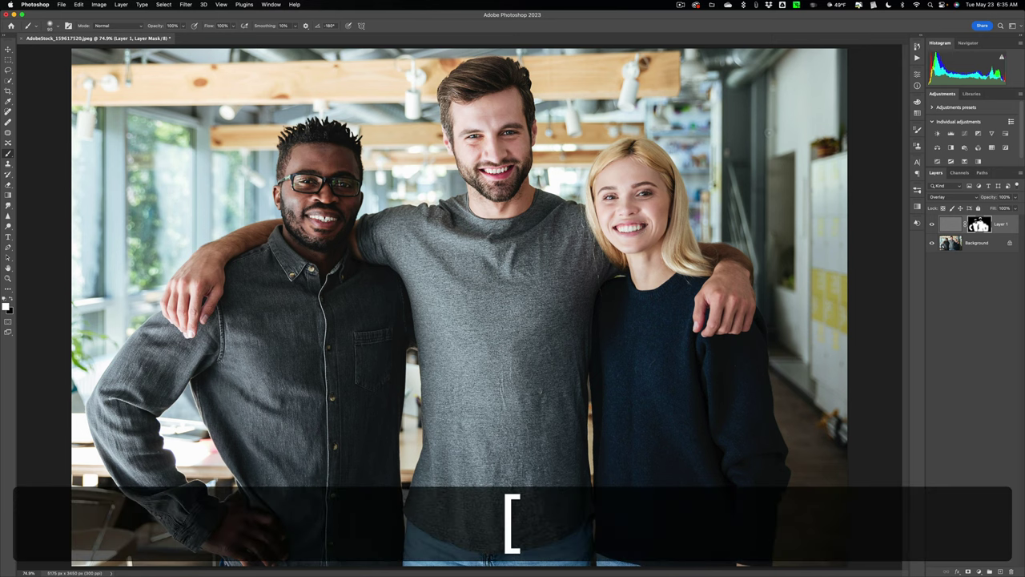
{"action": "left_click", "coordinate": [616, 227]}
{"action": "left_click", "coordinate": [614, 197]}
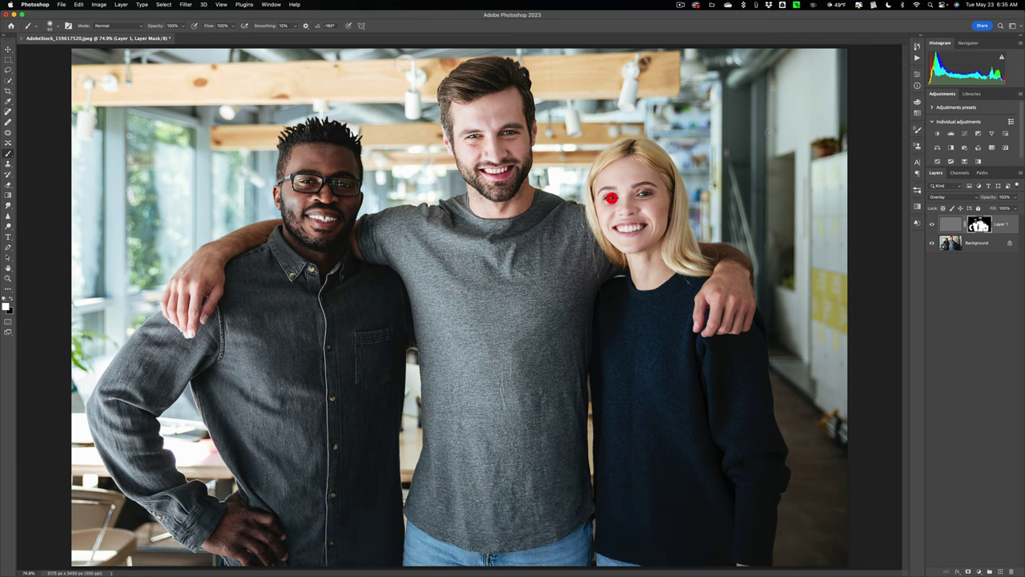
{"action": "left_click", "coordinate": [638, 195]}
{"action": "key", "text": "bracketleft"}
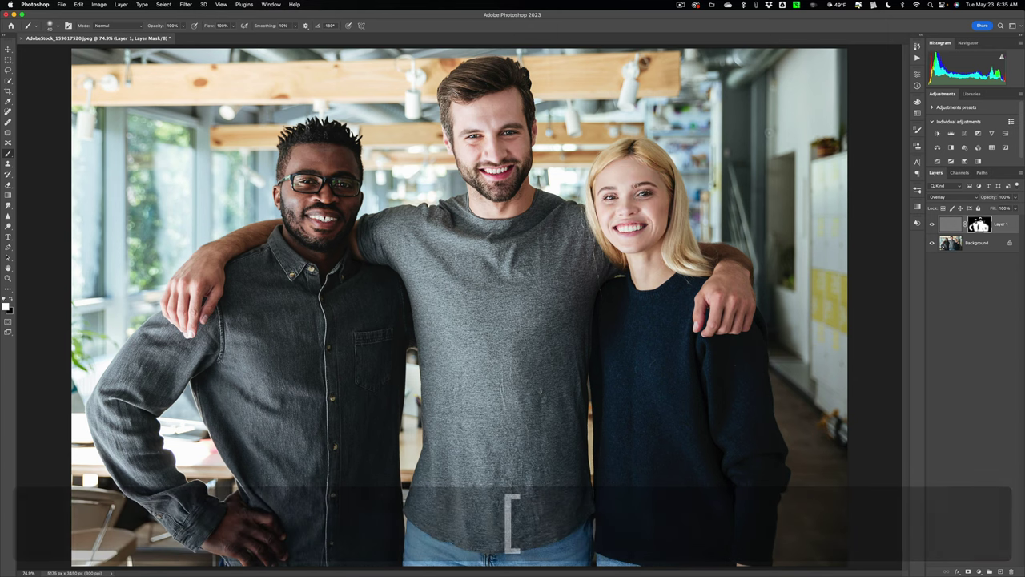
{"action": "left_click", "coordinate": [632, 185]}
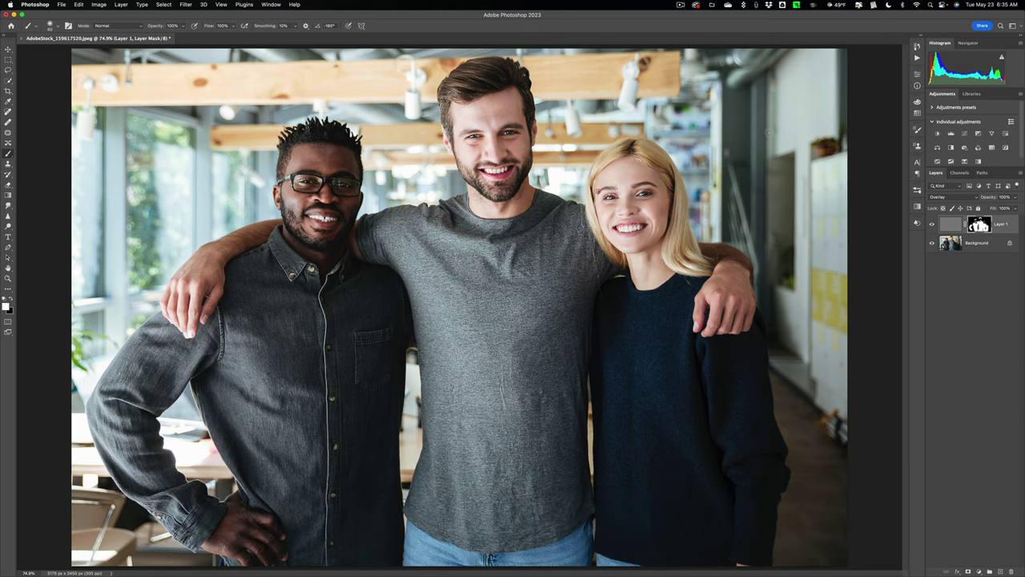
{"action": "left_click", "coordinate": [599, 191]}
- Sharpen the left man's eyes and glasses lenses, then the woman's hair down to her shoulder
{"action": "left_click", "coordinate": [500, 128]}
{"action": "left_click", "coordinate": [455, 138]}
{"action": "left_click", "coordinate": [348, 175]}
{"action": "left_click", "coordinate": [300, 172]}
{"action": "key", "text": "bracketright"}
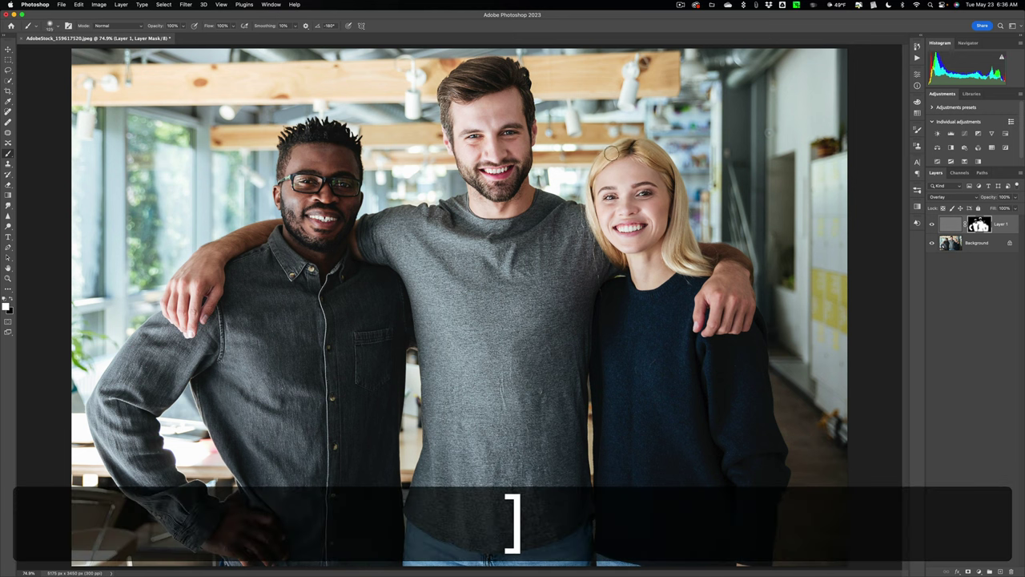
{"action": "left_click", "coordinate": [620, 253]}
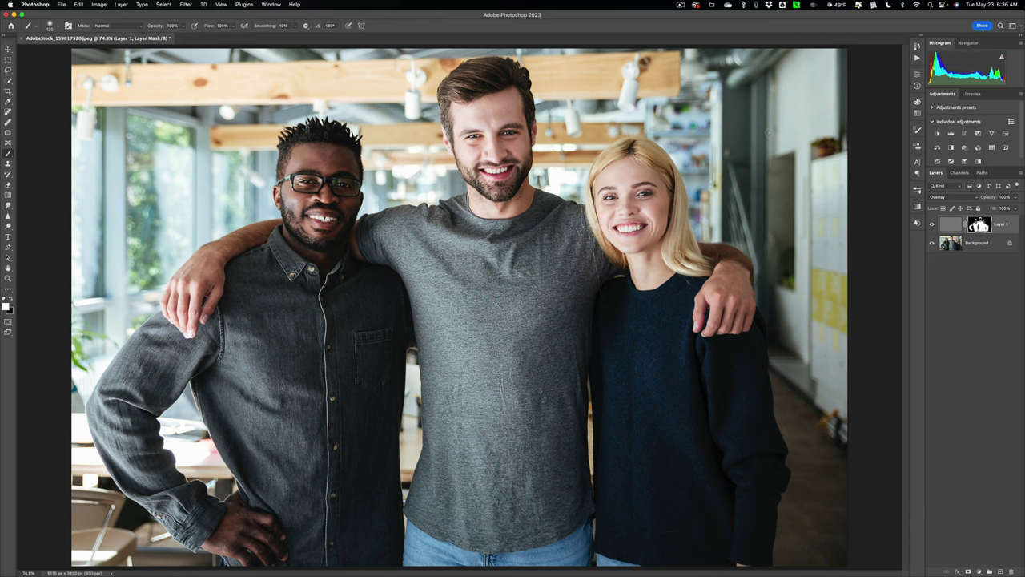
{"action": "left_click", "coordinate": [691, 253]}
{"action": "left_click", "coordinate": [687, 261]}
{"action": "left_click", "coordinate": [933, 225]}
{"action": "left_click", "coordinate": [932, 225]}
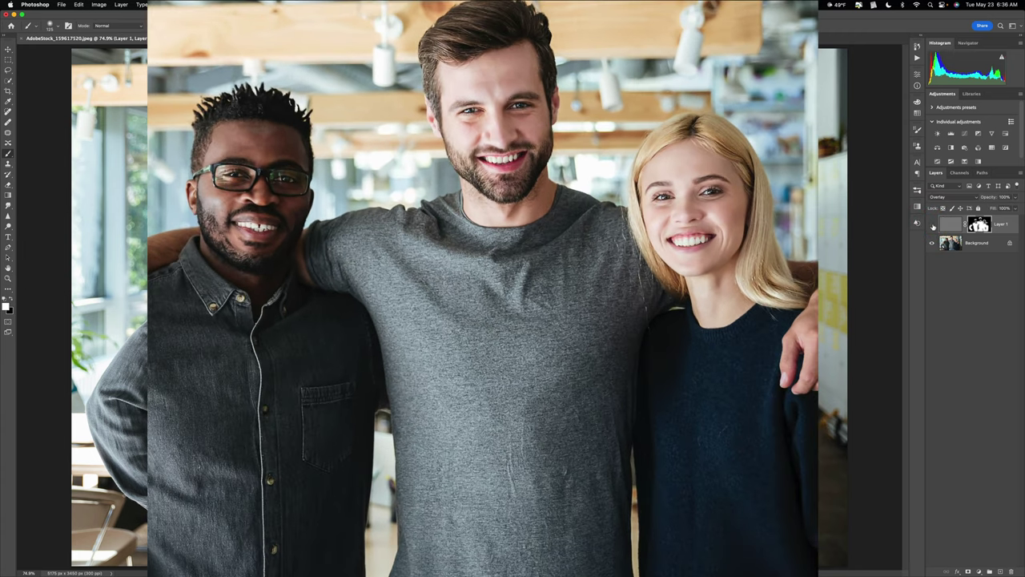
{"action": "left_click", "coordinate": [933, 225]}
{"action": "left_click", "coordinate": [933, 225]}
{"action": "left_click", "coordinate": [932, 225]}
{"action": "left_click", "coordinate": [933, 225]}
{"action": "left_click", "coordinate": [933, 225]}
{"action": "left_click", "coordinate": [933, 225]}
{"action": "left_click", "coordinate": [933, 225]}
{"action": "left_click", "coordinate": [933, 225]}
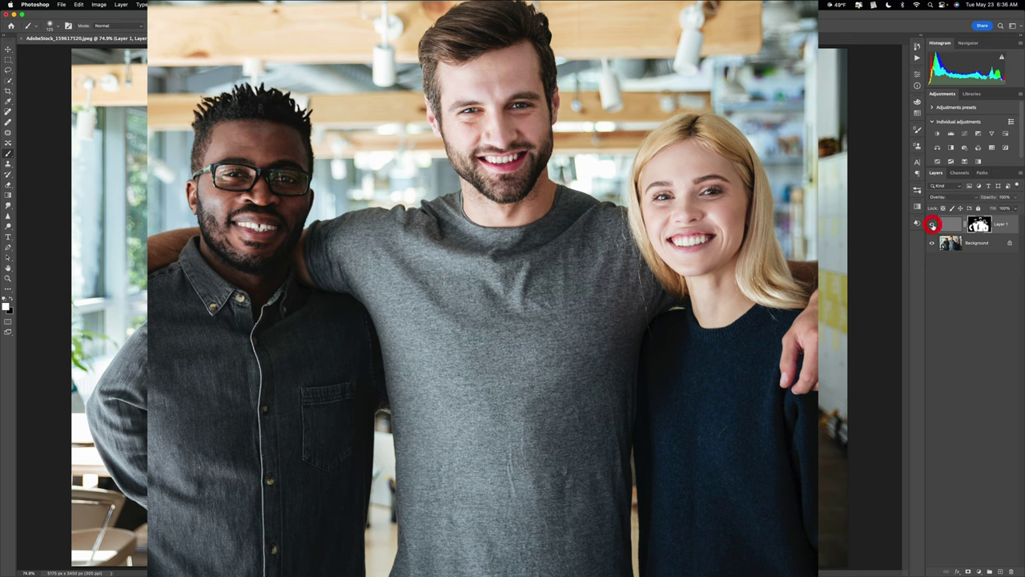